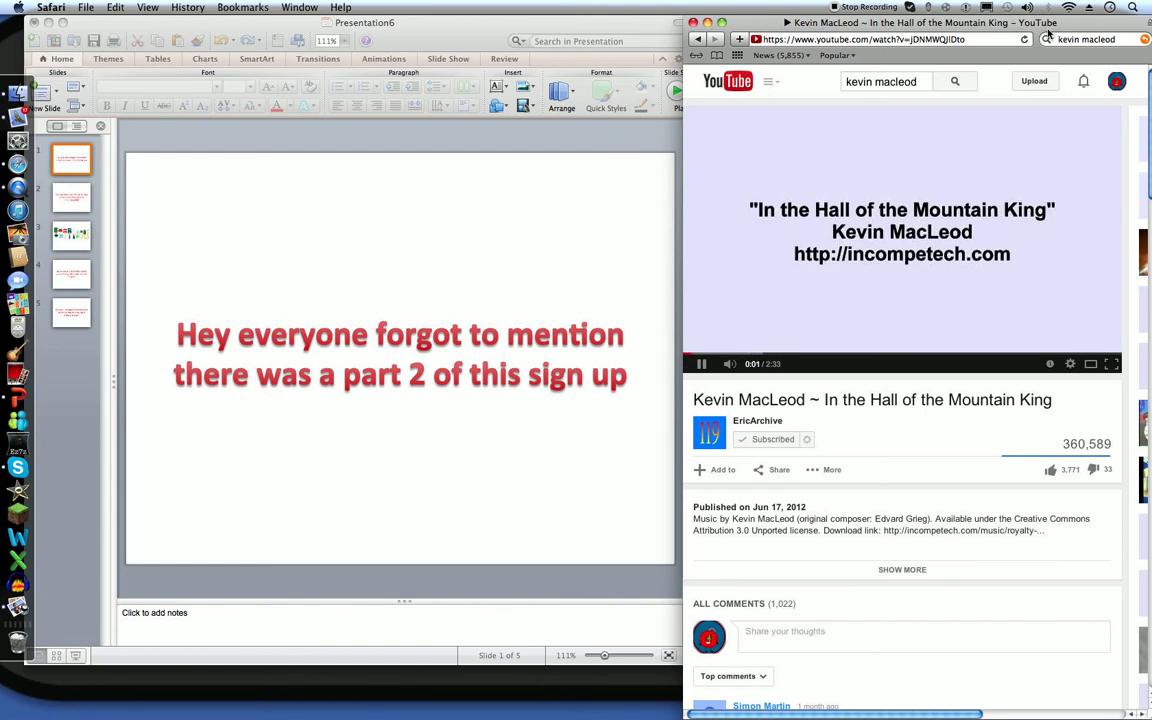
Bring the five-slide PowerPoint presentation to the front beside the playing music video.
click(653, 91)
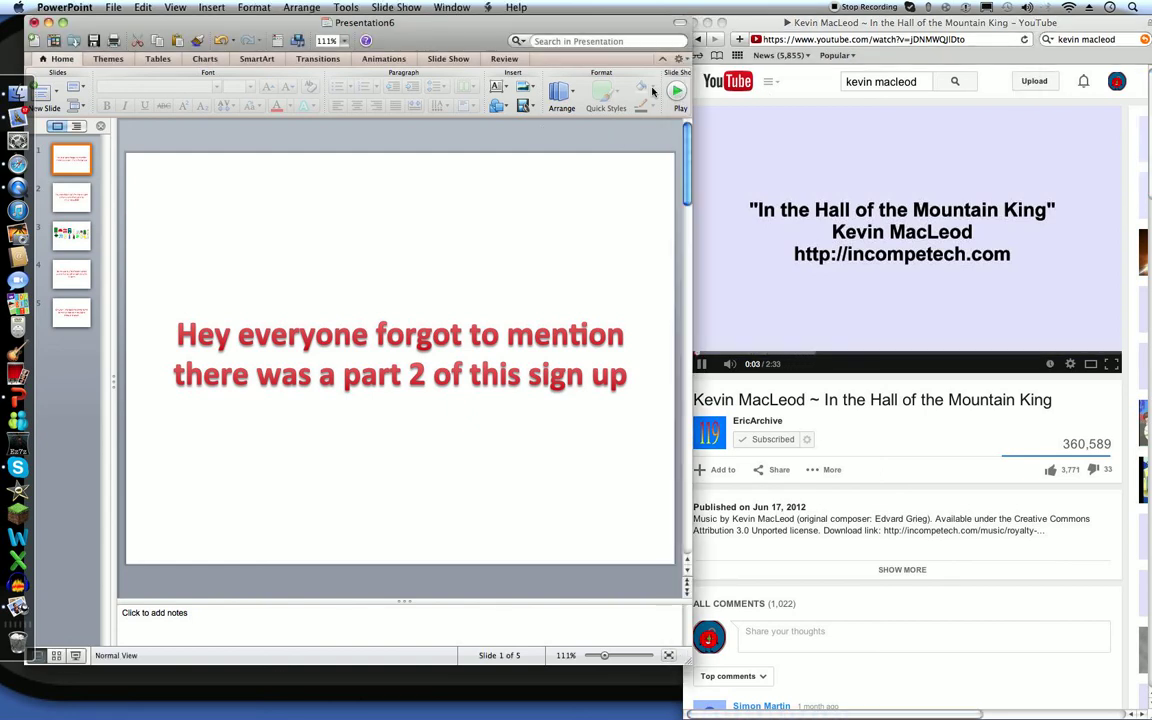